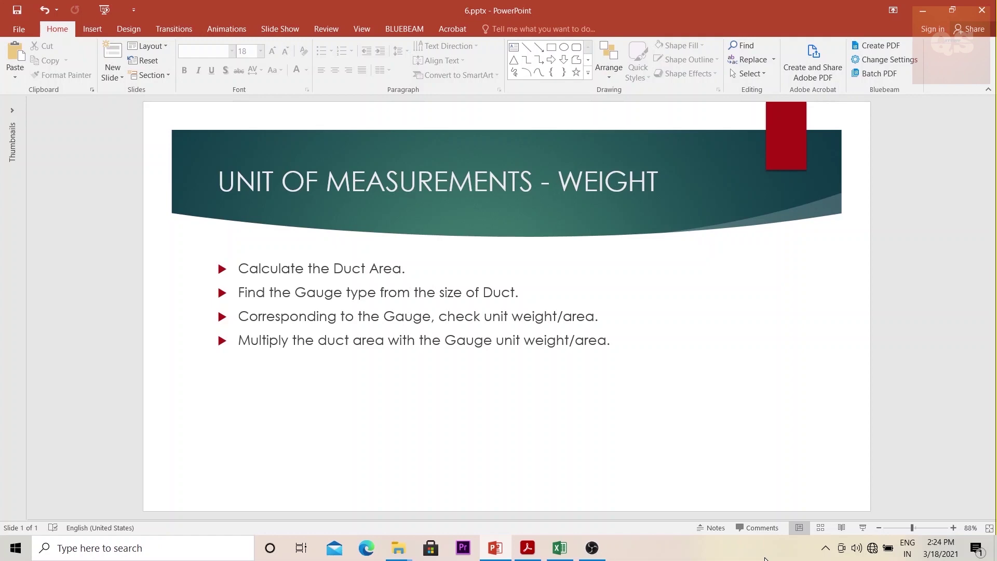
- Bring up smacna.pdf and scroll to the galvanized sheet table for gauges 26 to 16
key("alt+Tab")
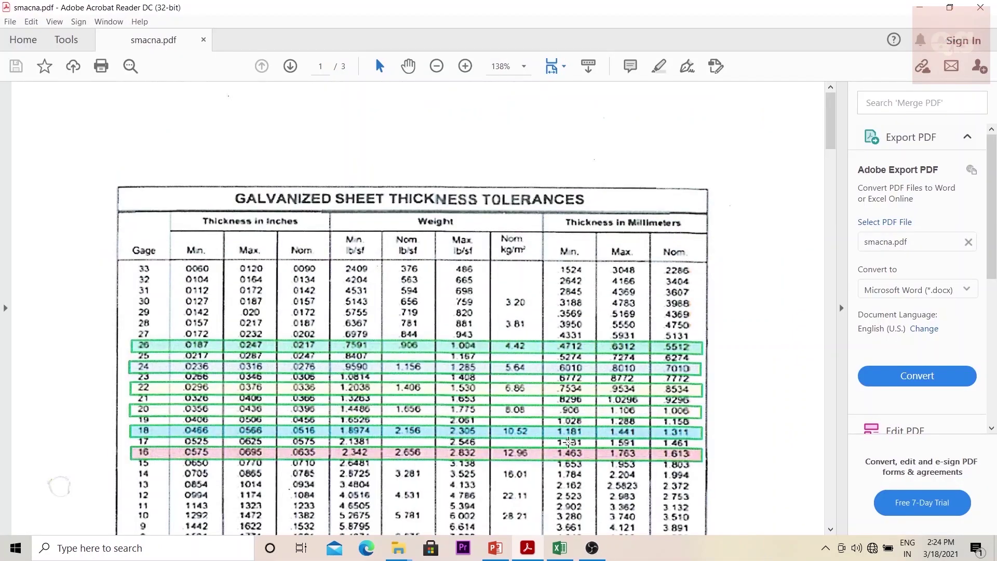
scroll(364, 183, "down", 1)
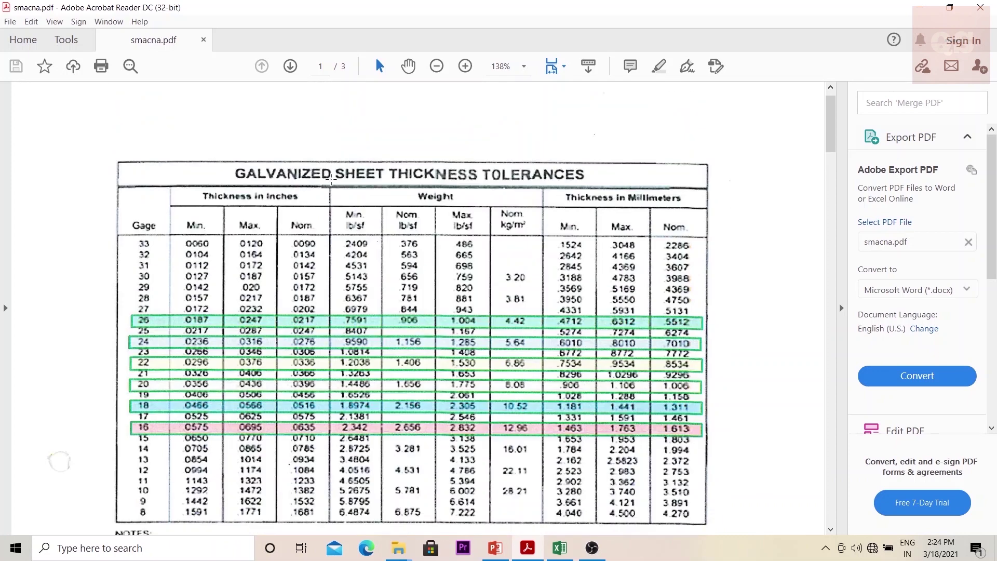
scroll(331, 180, "down", 2)
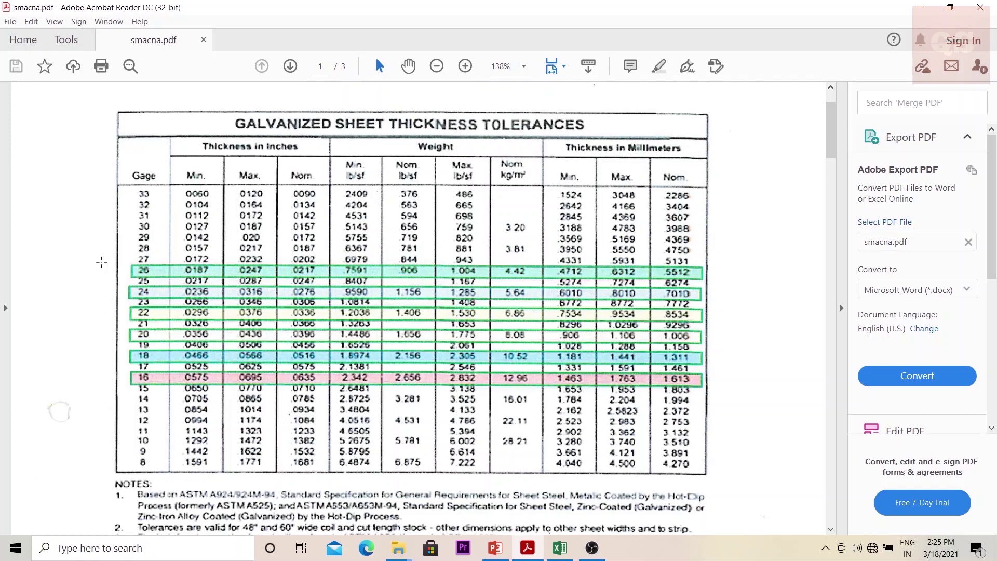
- Scroll through pages 2–3 of smacna.pdf to the Medium pressure class + 1000 Pa schedule
scroll(78, 277, "down", 15)
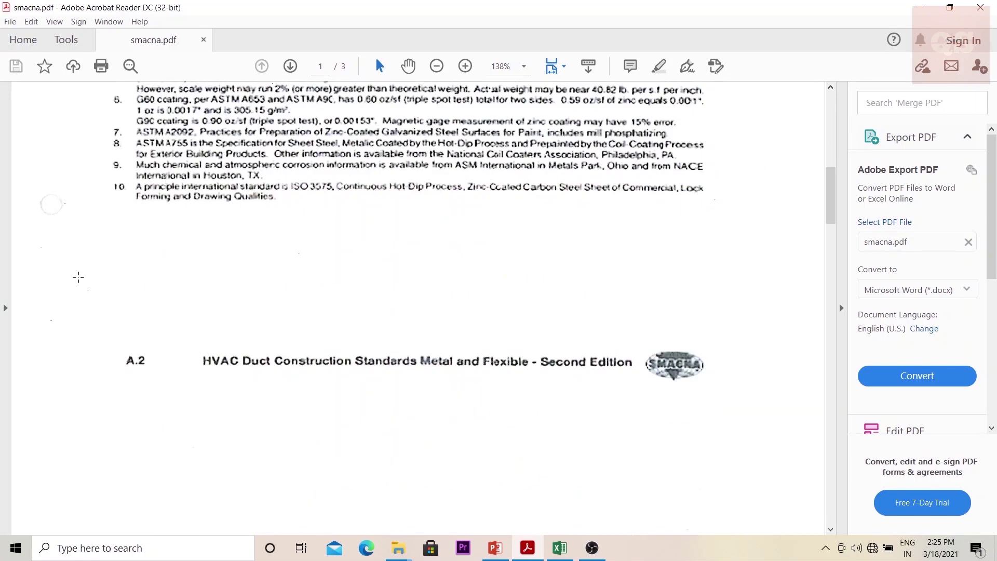
scroll(78, 277, "down", 4)
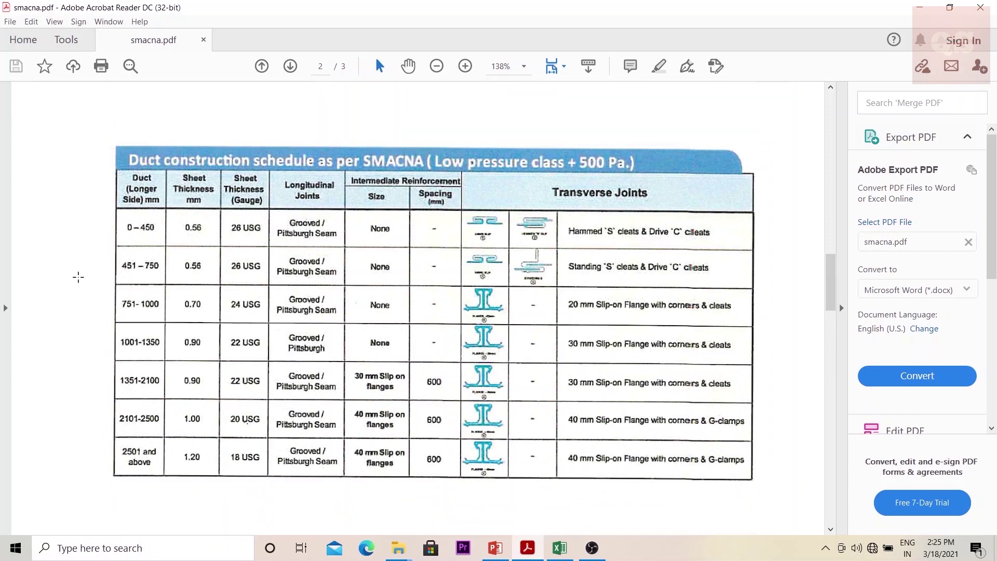
scroll(78, 277, "up", 4)
scroll(414, 228, "down", 4)
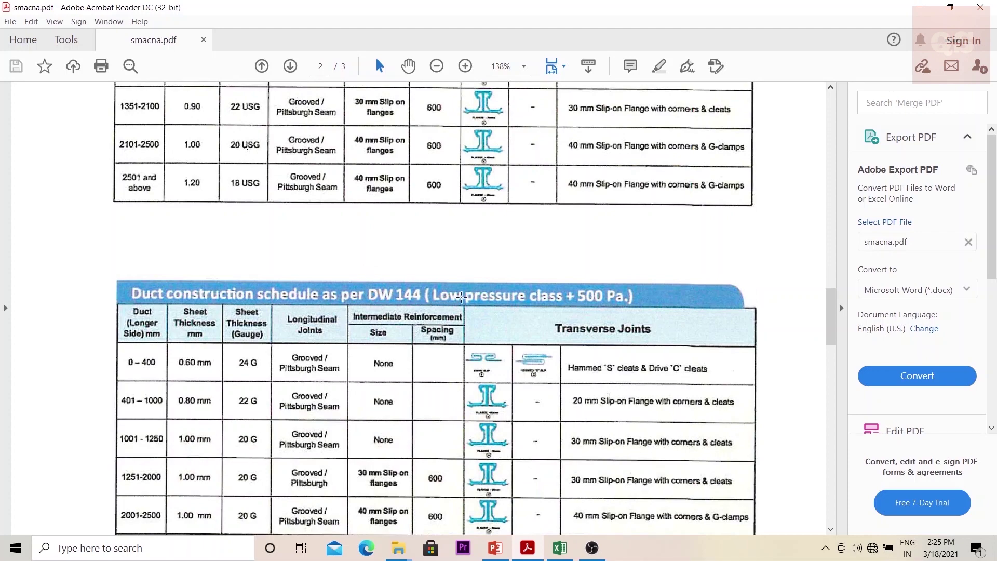
scroll(461, 297, "down", 5)
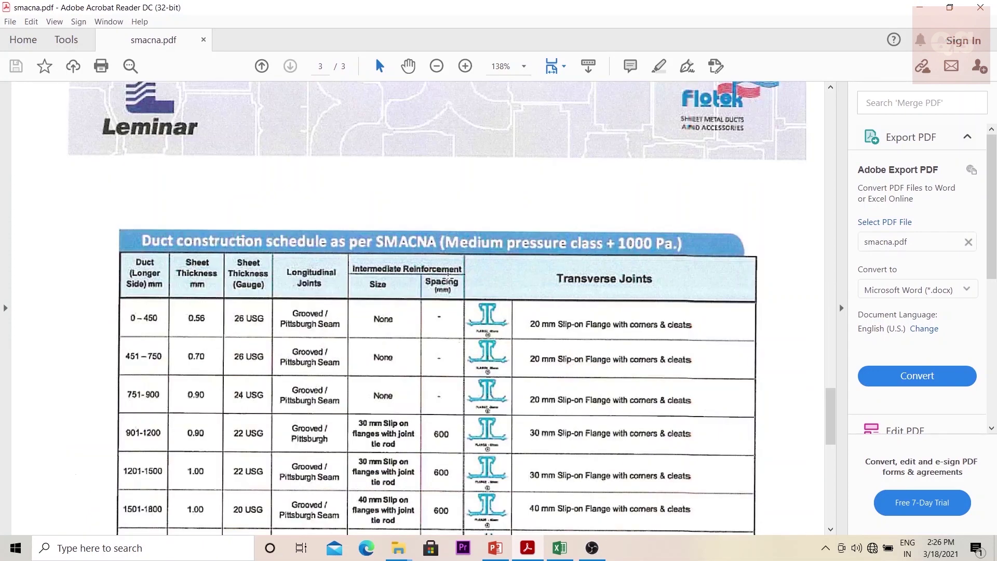
scroll(549, 268, "down", 3)
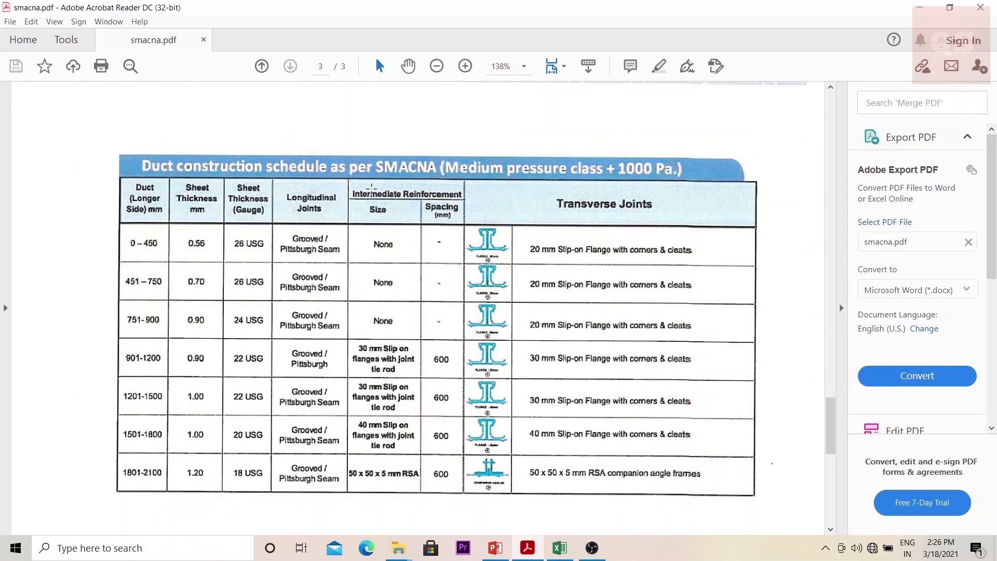
scroll(393, 295, "down", 8)
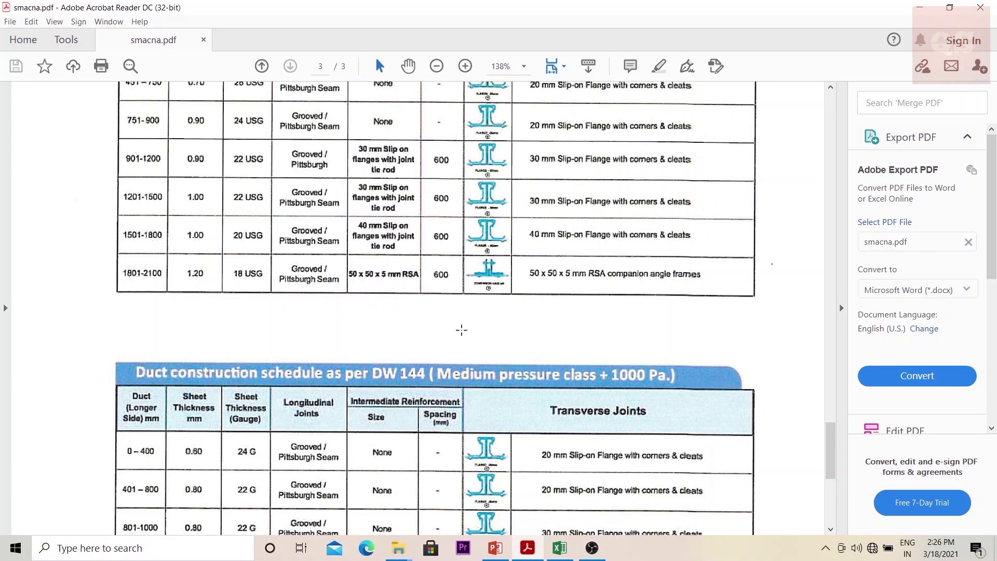
scroll(461, 330, "up", 20)
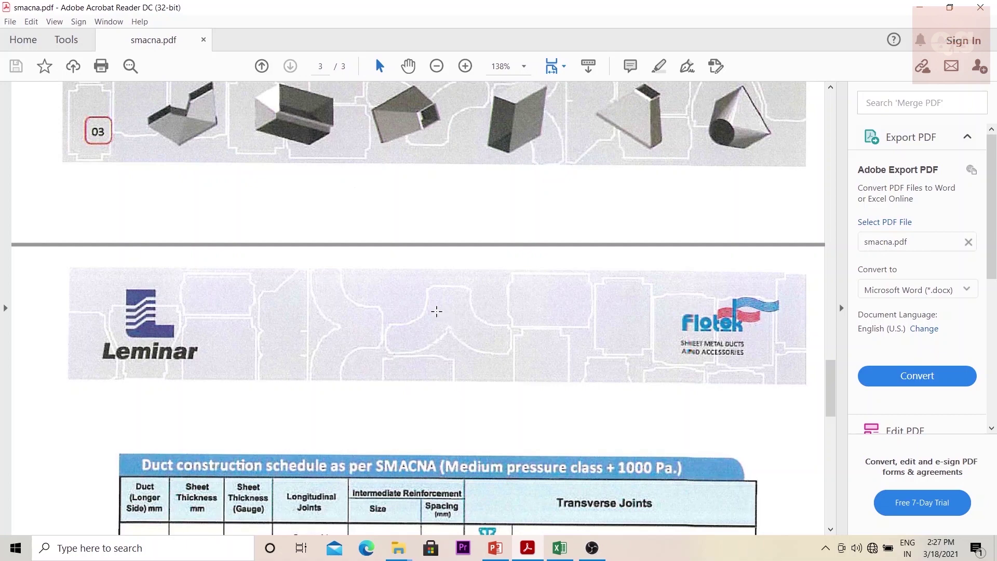
- Scroll back to page 2's SMACNA Low pressure class + 500 Pa duct construction schedule
scroll(436, 311, "up", 10)
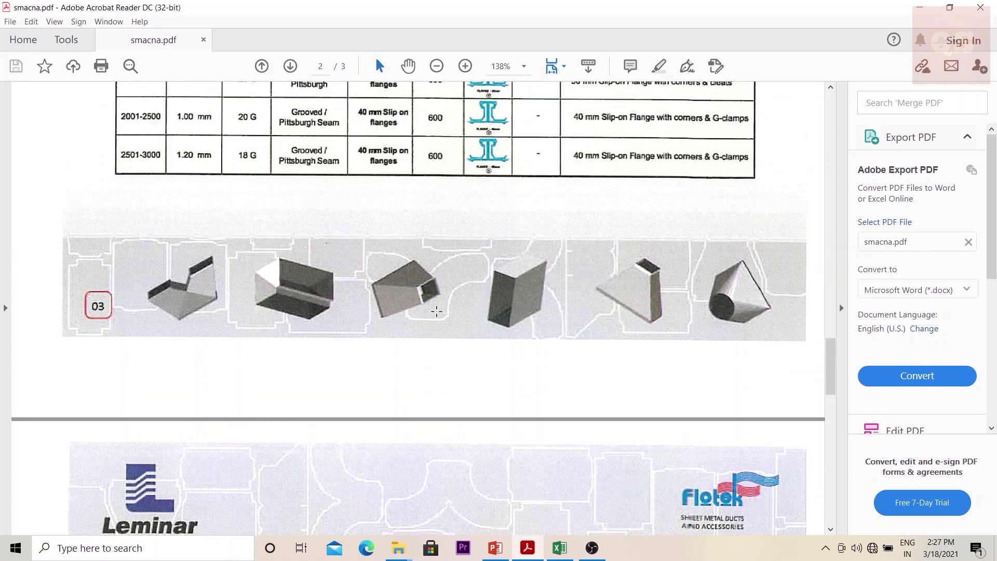
scroll(436, 311, "up", 3)
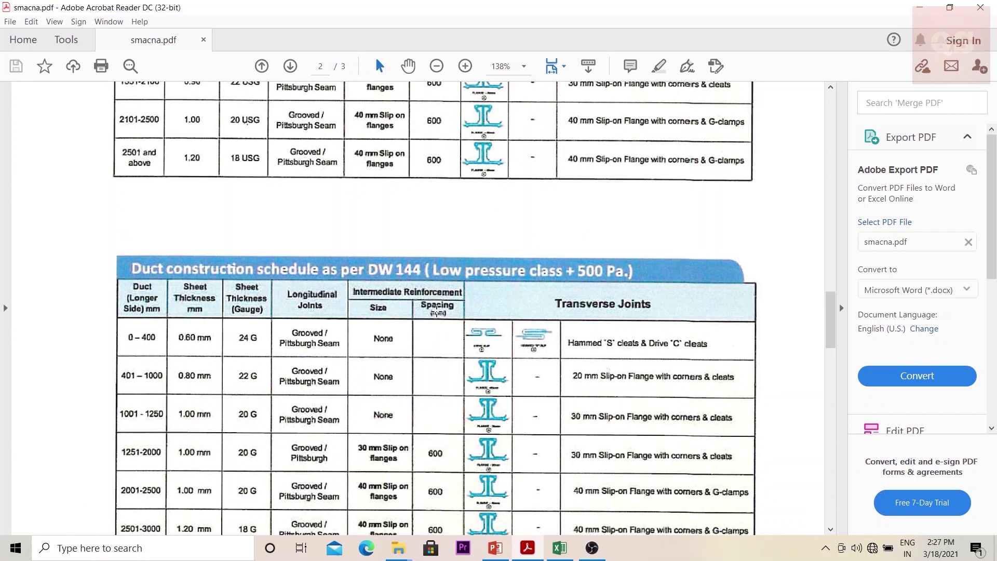
scroll(437, 311, "up", 5)
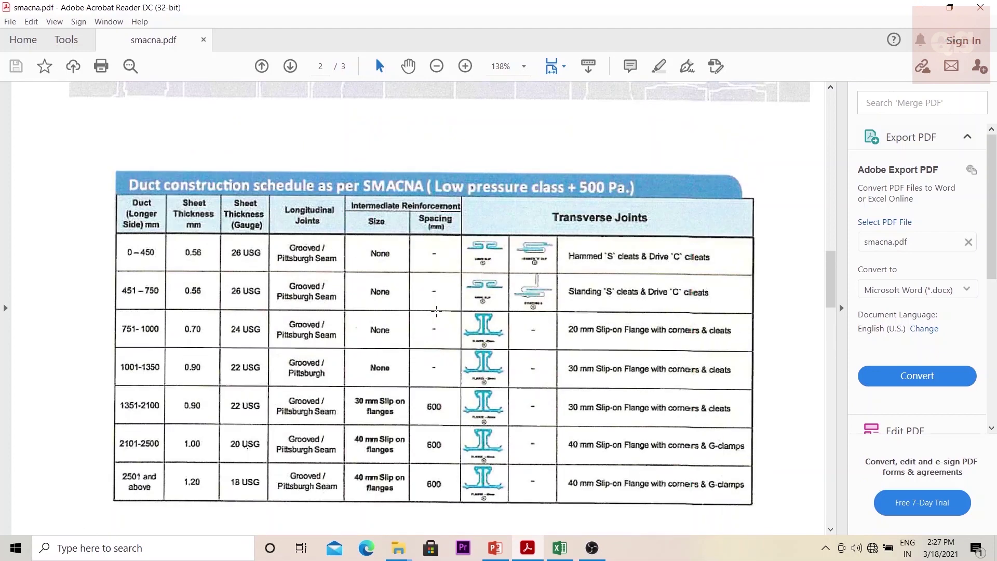
scroll(437, 311, "down", 3)
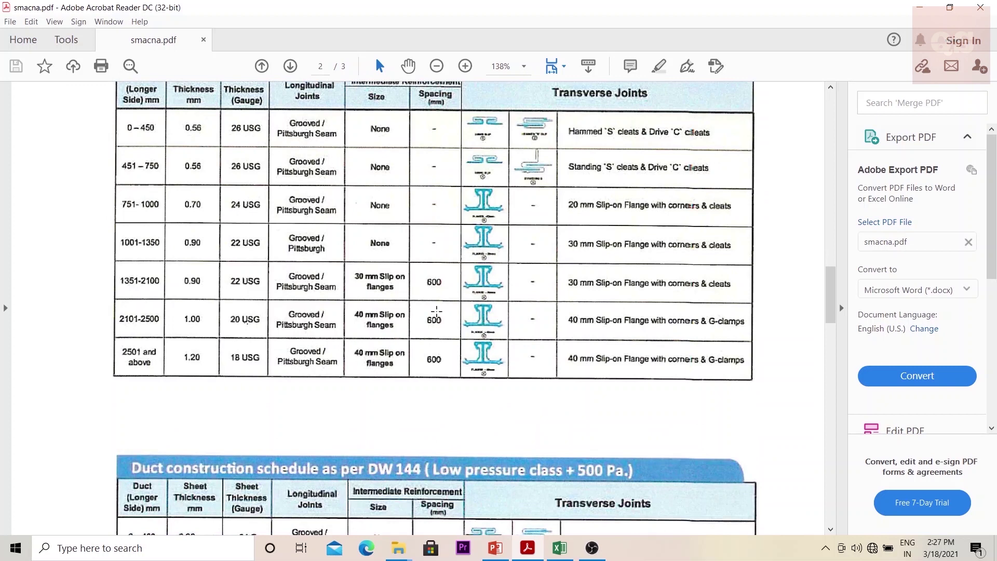
scroll(436, 311, "up", 3)
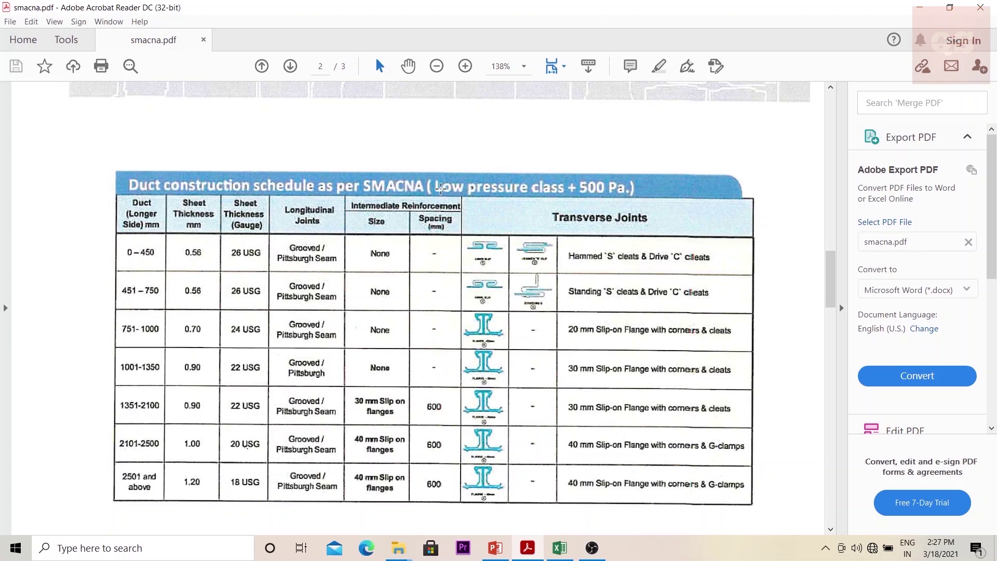
scroll(588, 327, "down", 6)
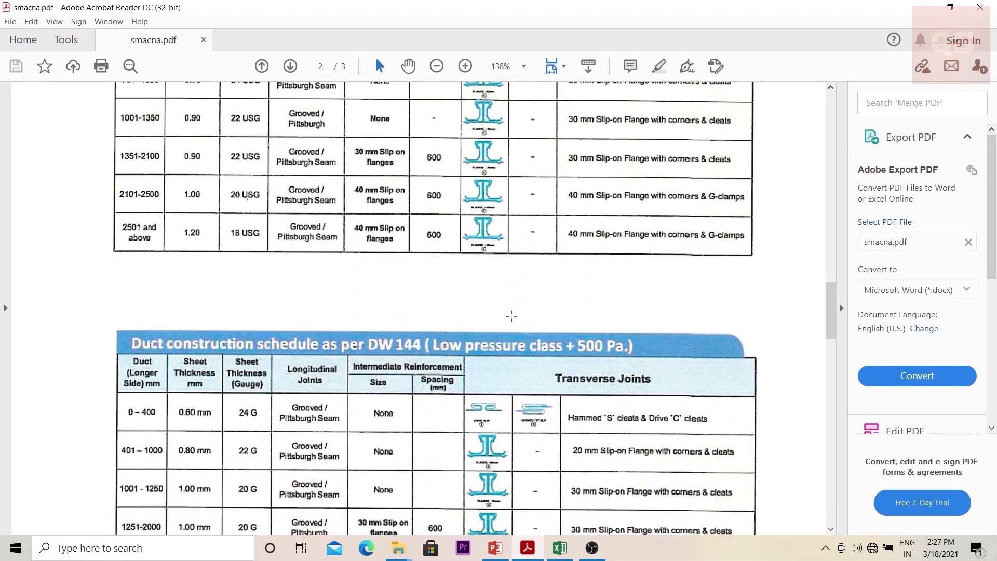
scroll(414, 348, "down", 3)
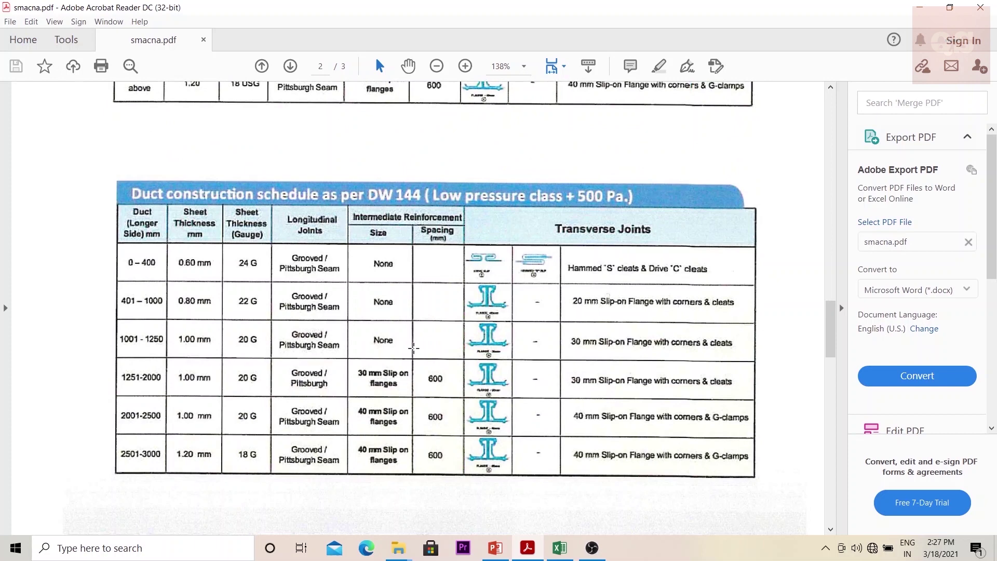
scroll(415, 348, "up", 8)
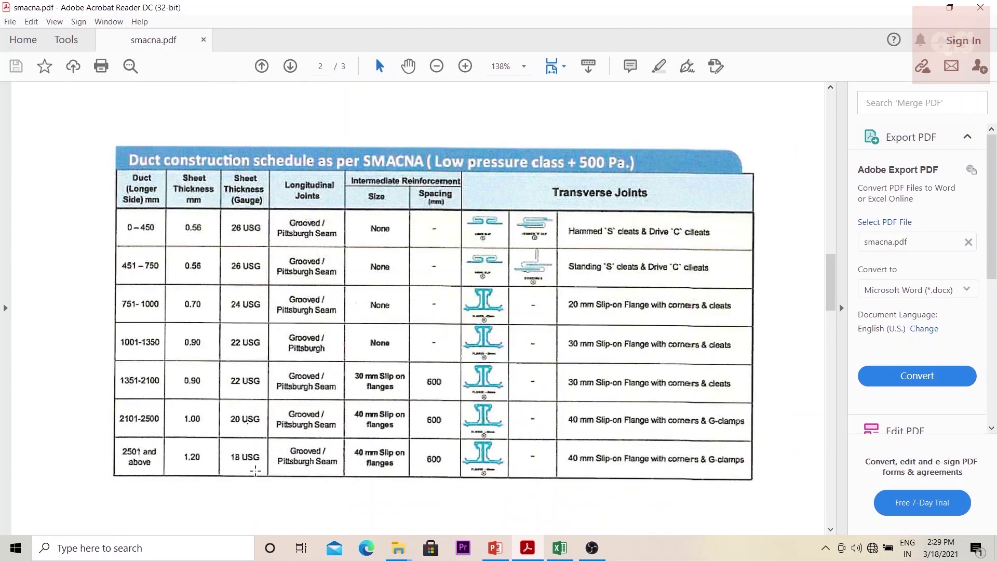
- Recheck the page 1 gauge weight table, then switch to DUCT TAKE OFF WEIGHT.xlsx in Excel
scroll(255, 471, "up", 10)
scroll(255, 471, "down", 3)
scroll(255, 471, "down", 8)
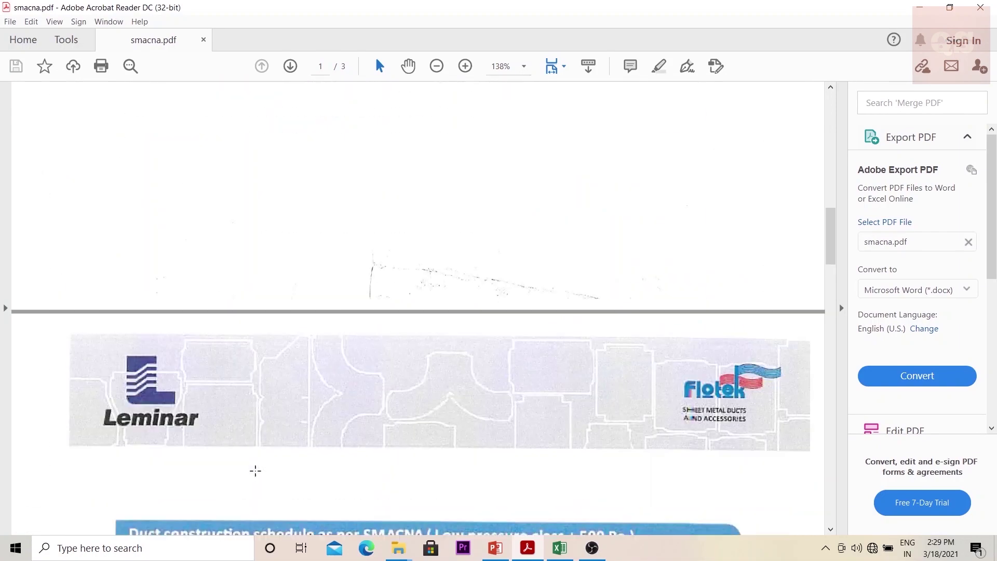
scroll(232, 383, "down", 2)
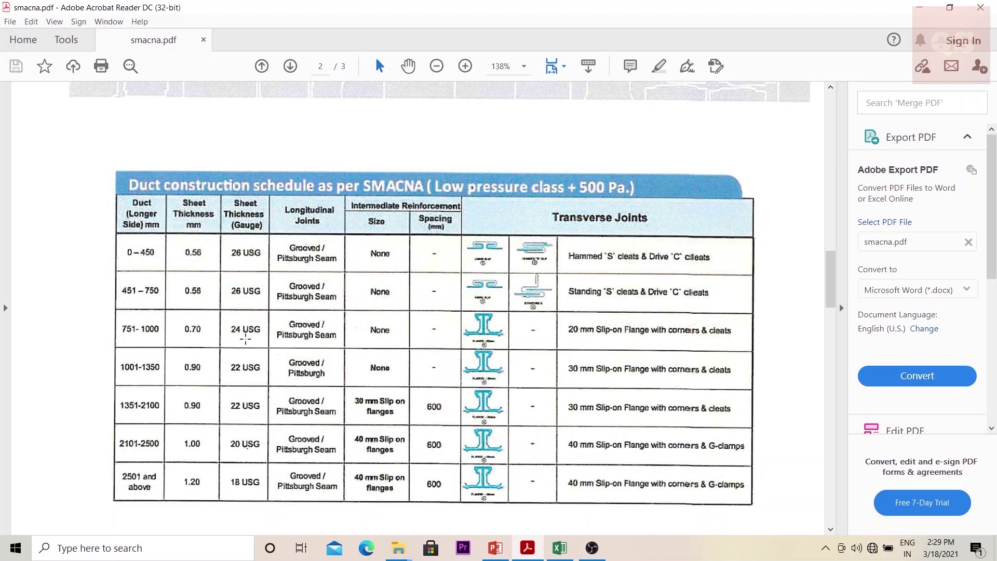
scroll(256, 342, "up", 15)
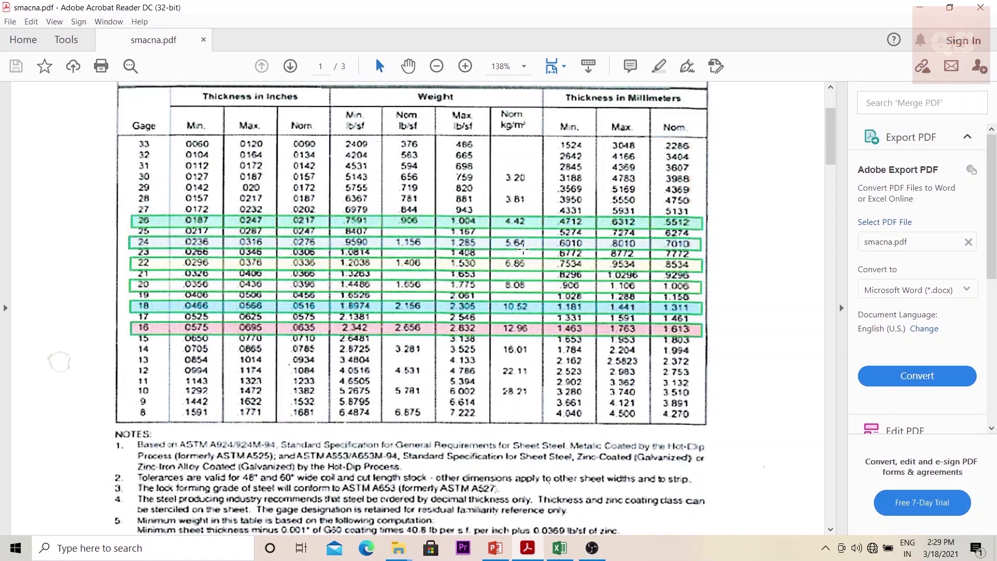
key("alt+Tab")
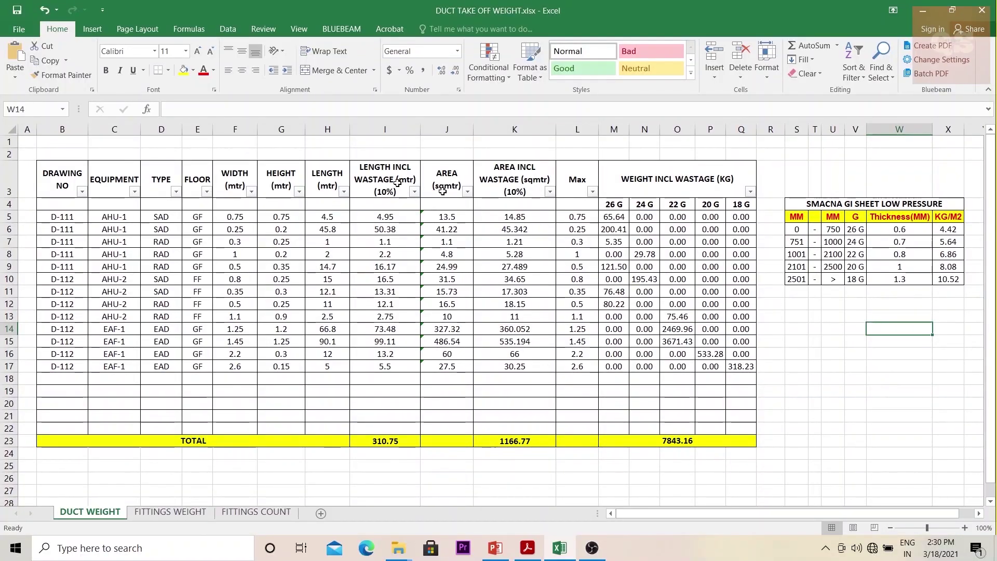
left_click(48, 171)
left_click_drag(47, 171, 547, 443)
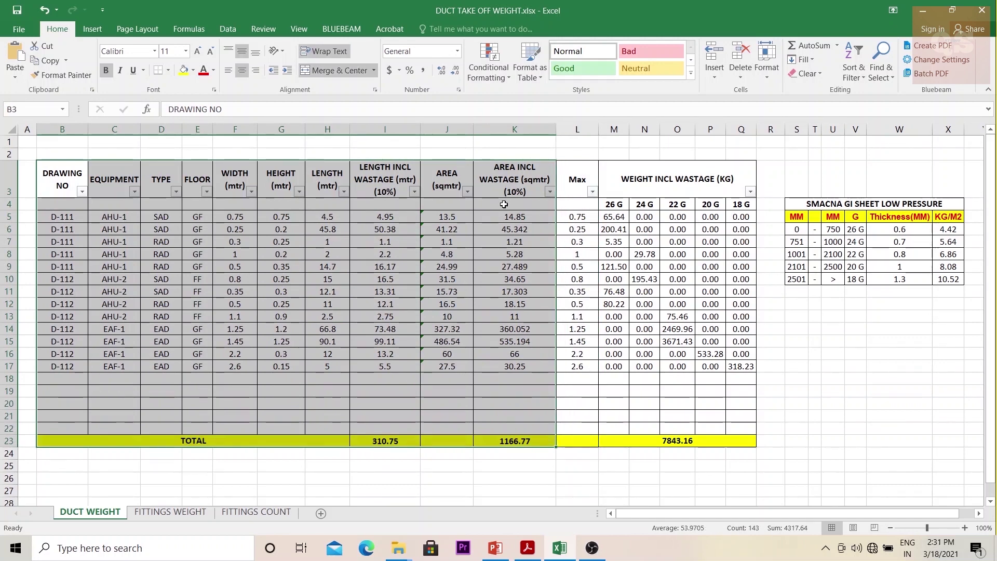
left_click(797, 304)
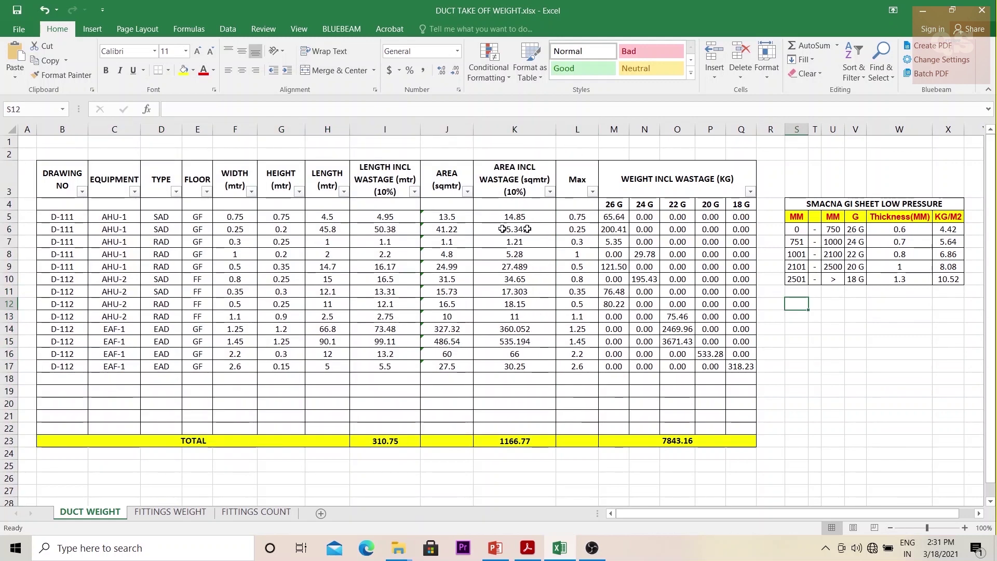
left_click(237, 218)
left_click_drag(237, 218, 281, 219)
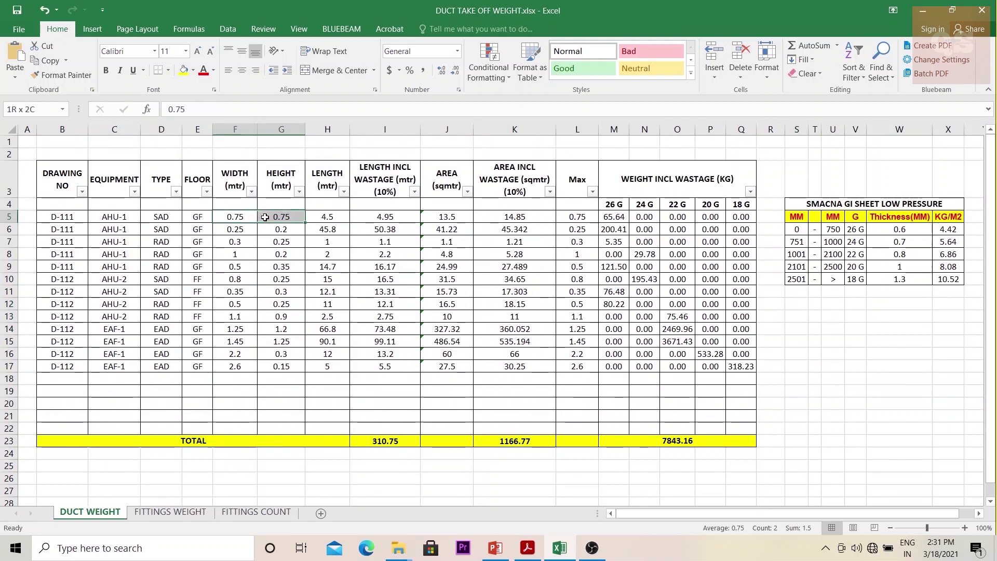
left_click(582, 217)
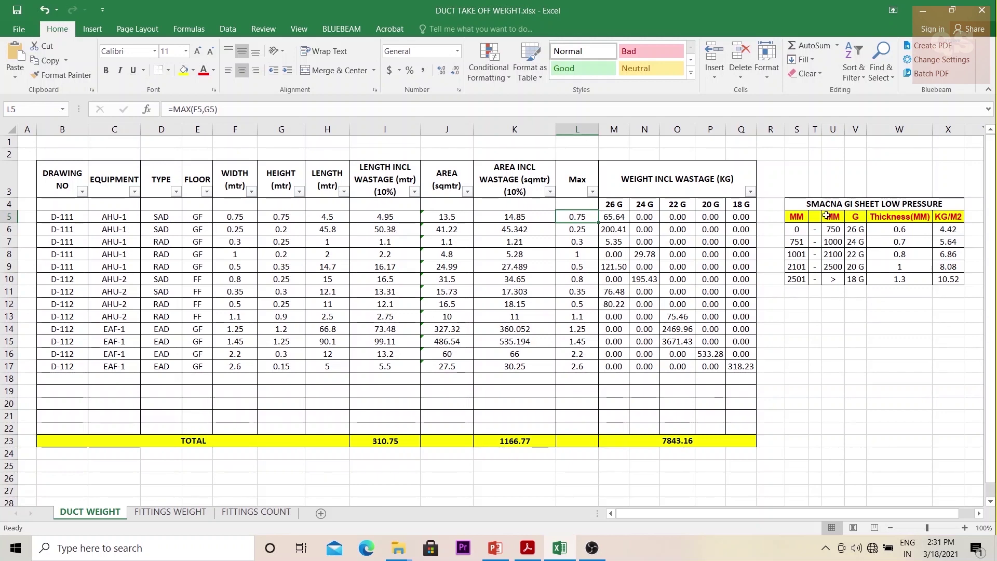
left_click_drag(817, 203, 895, 236)
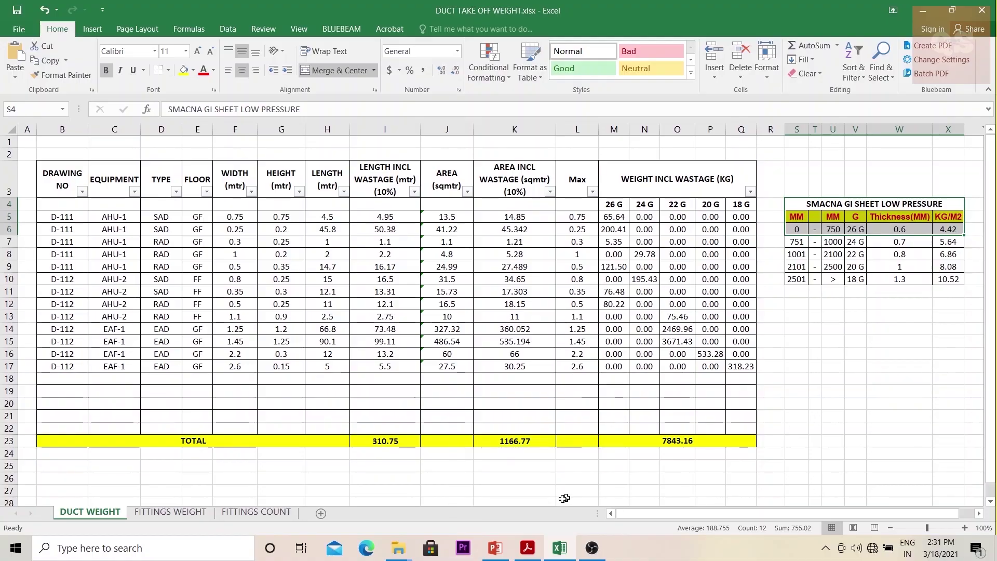
- Return to smacna.pdf and show the gauge table header with kg/m² weights like 4.42
key("alt+Tab")
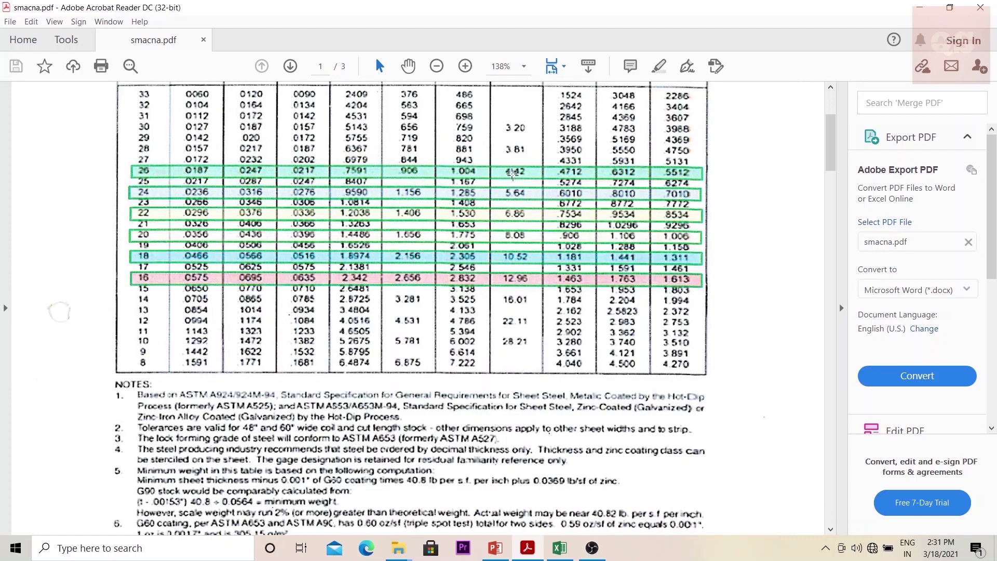
scroll(513, 173, "up", 2)
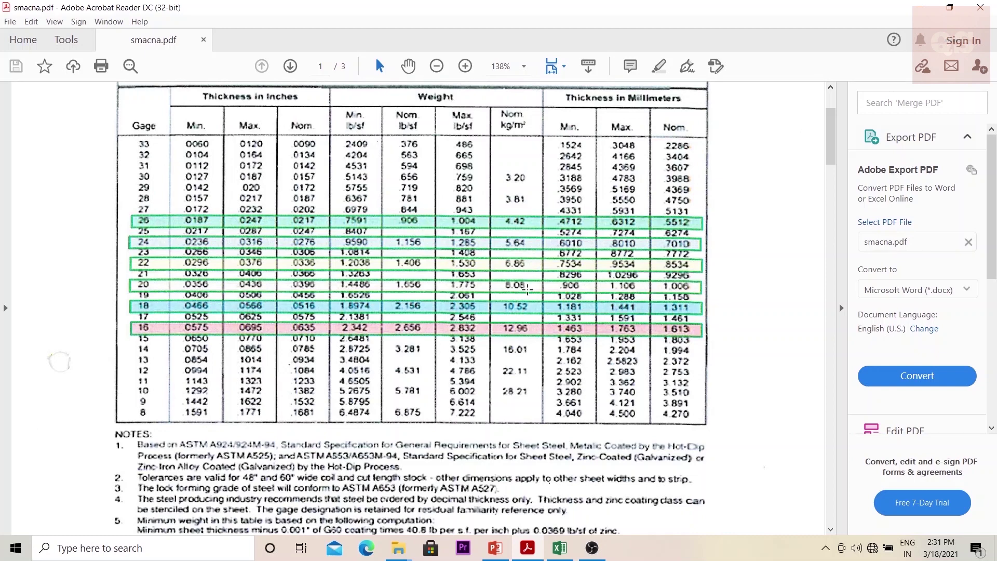
- Delete the Thickness(MM) column W from the SMACNA GI sheet table
left_click(560, 548)
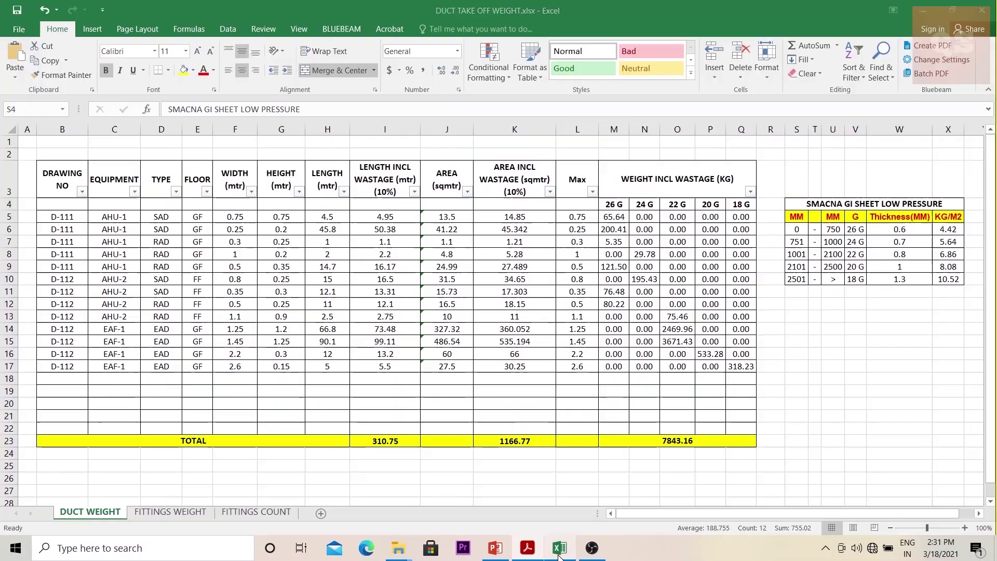
left_click(902, 341)
key("alt+h")
key("d")
key("c")
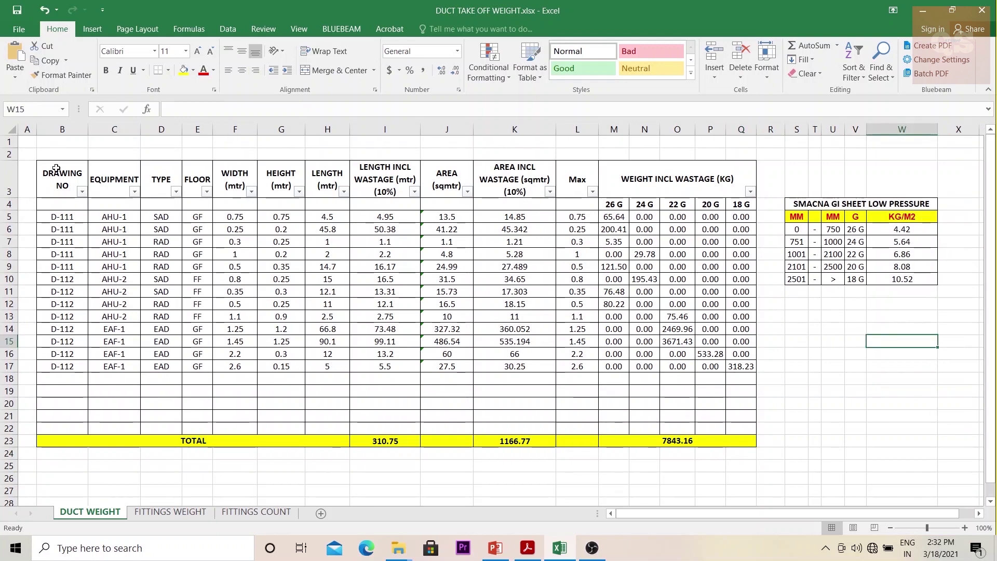
- Review the row 23 SUBTOTAL formulas for length, area and the 7843.16 kg weight total
left_click(56, 168)
left_click(514, 440, "shift")
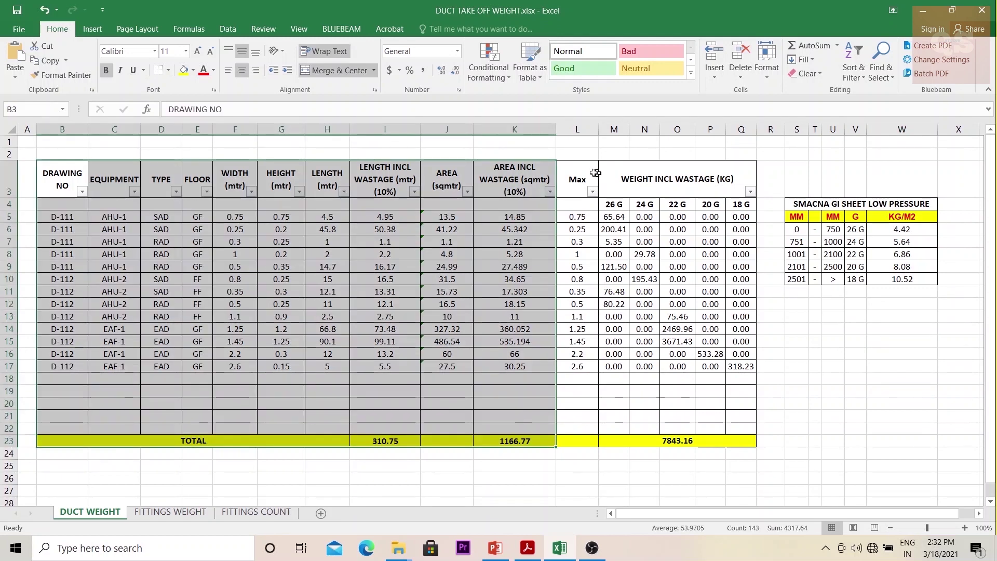
left_click_drag(587, 173, 651, 458)
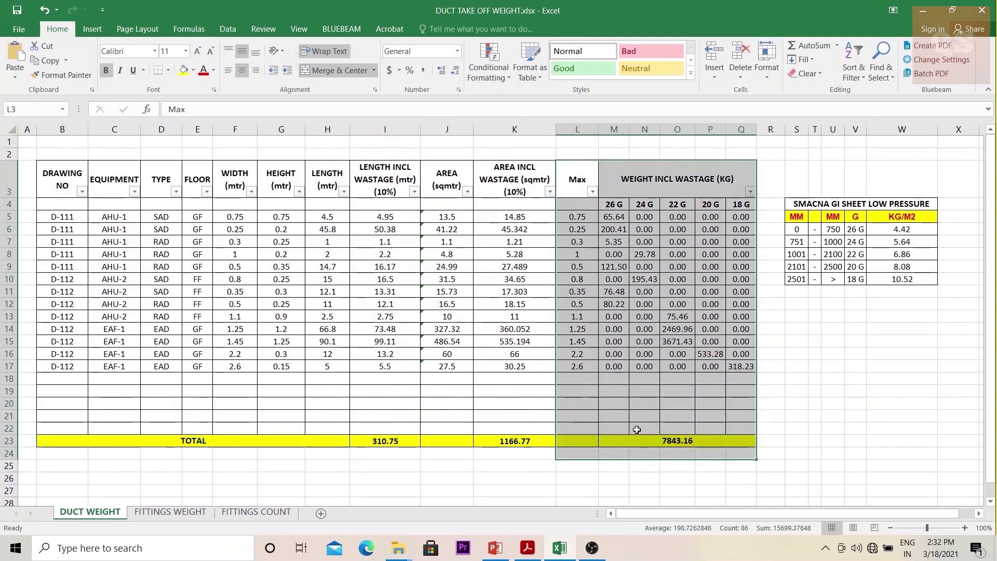
left_click(647, 439)
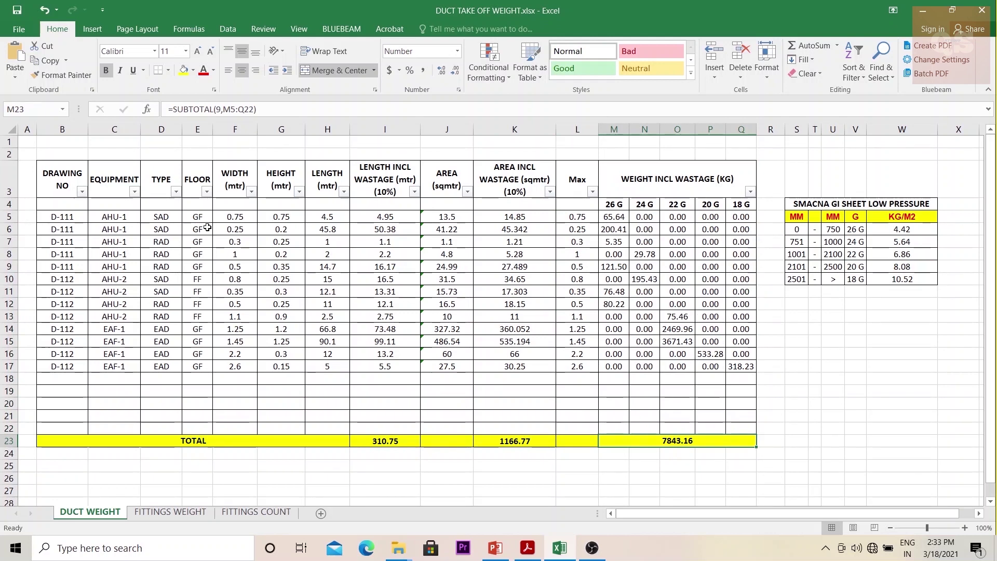
left_click(411, 442)
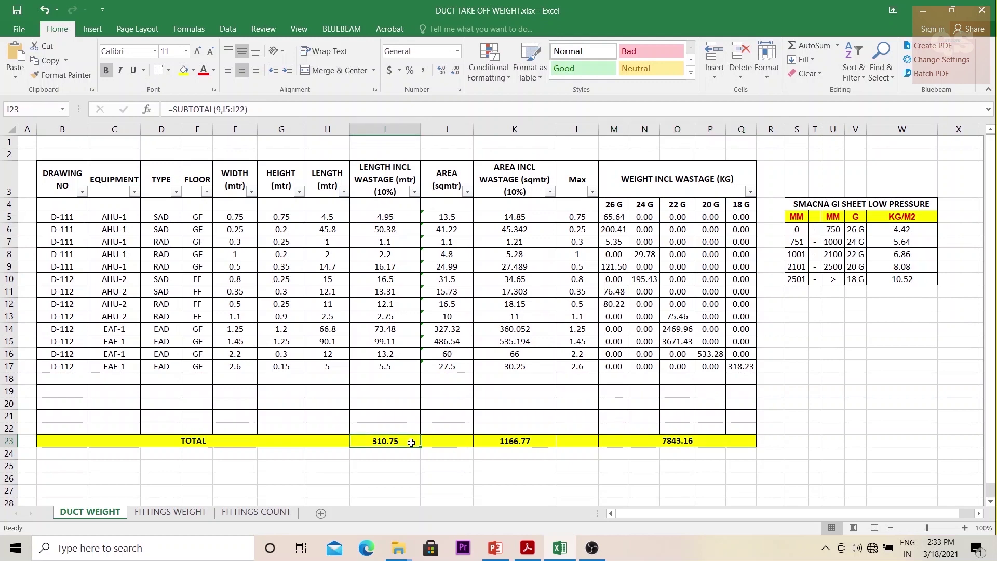
left_click(520, 444)
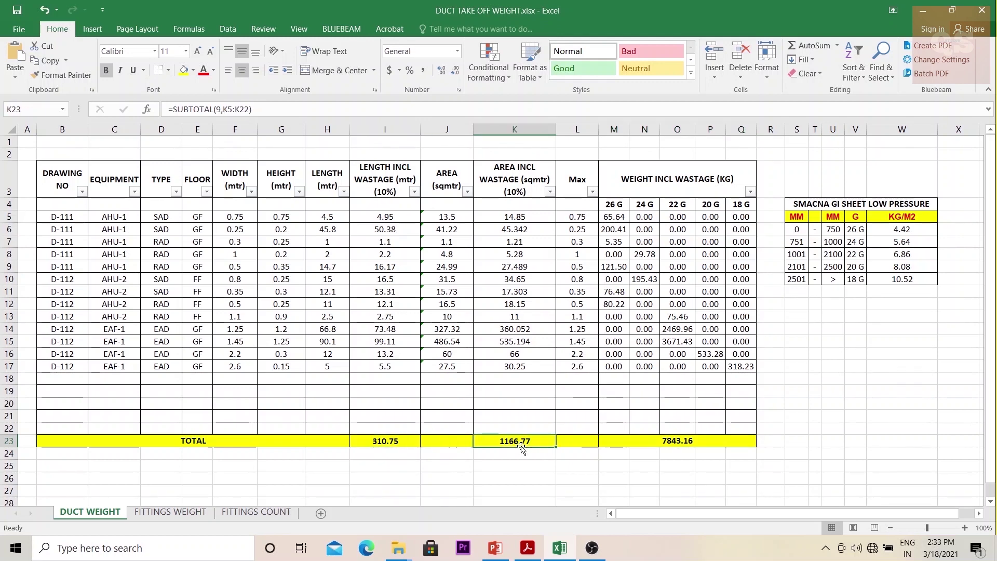
left_click(697, 443)
left_click(856, 366)
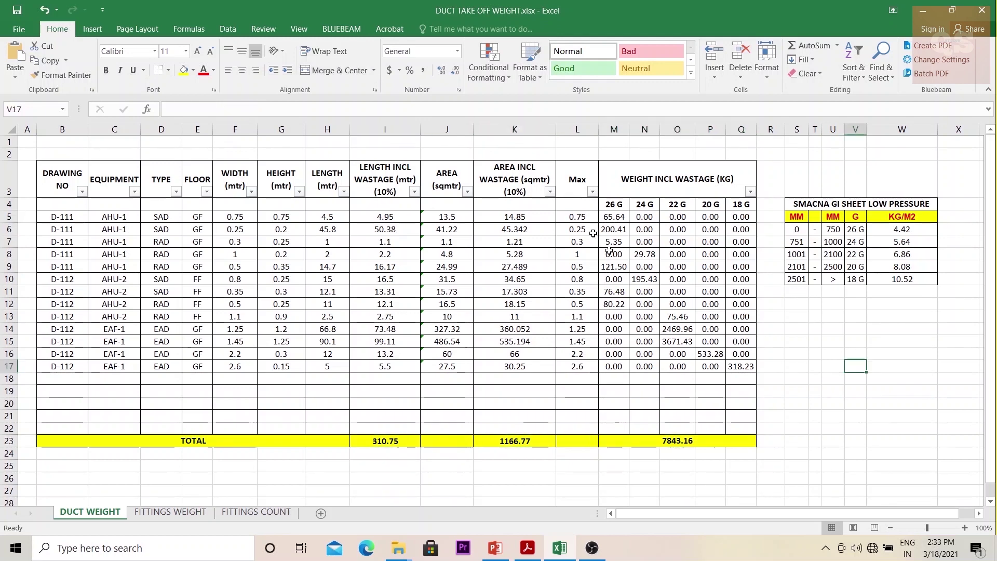
left_click(581, 179)
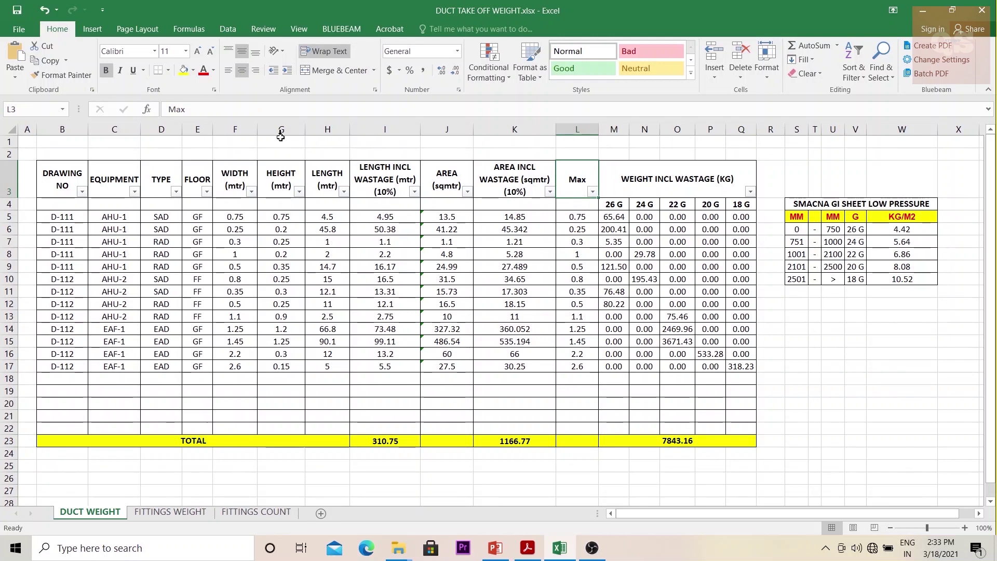
left_click(241, 217)
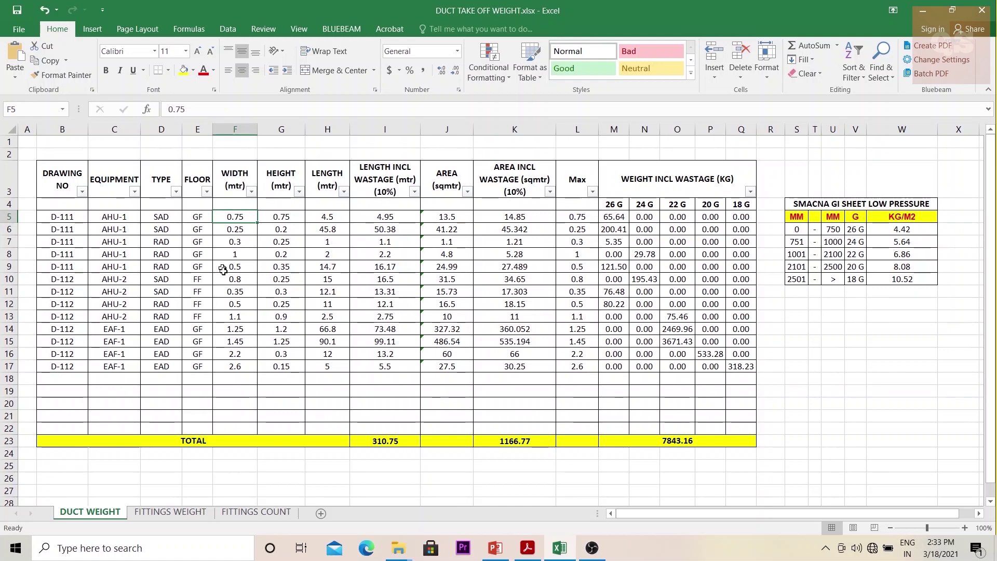
left_click(578, 217)
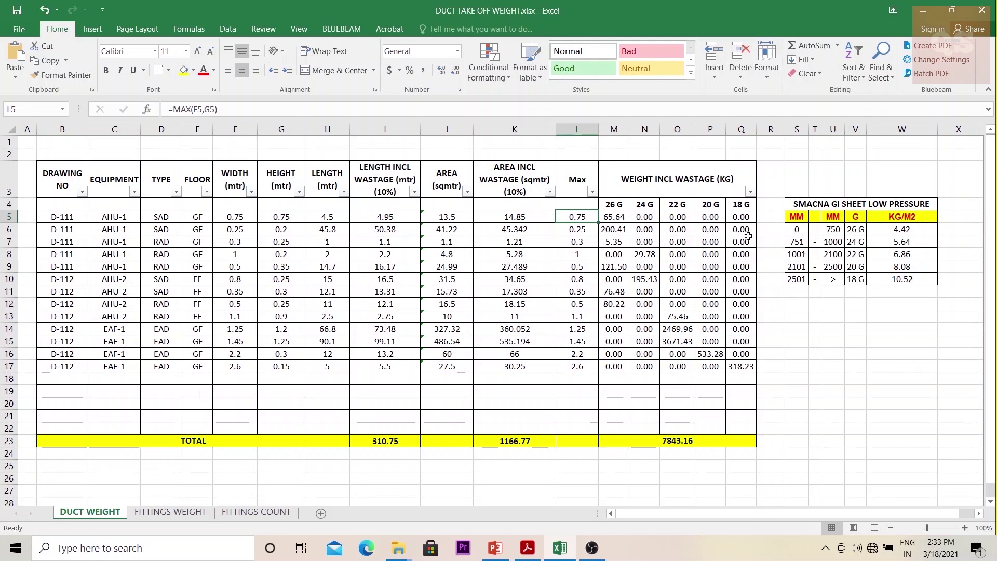
left_click(618, 217)
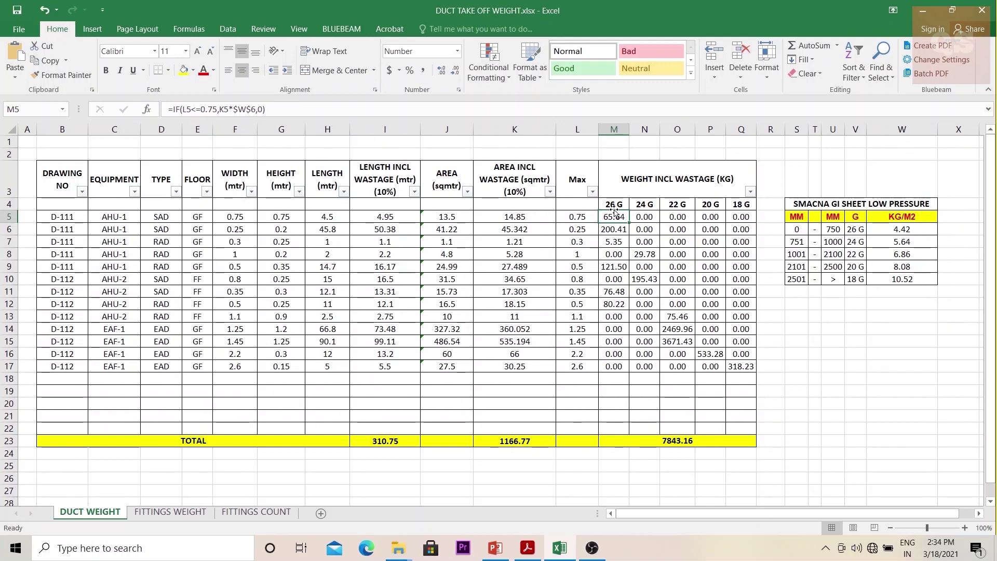
- Check the 24 G IF(AND) formula in N5, then view the SMACNA low pressure schedule
key("Down")
key("Down")
key("Down")
key("Down")
left_click(648, 217)
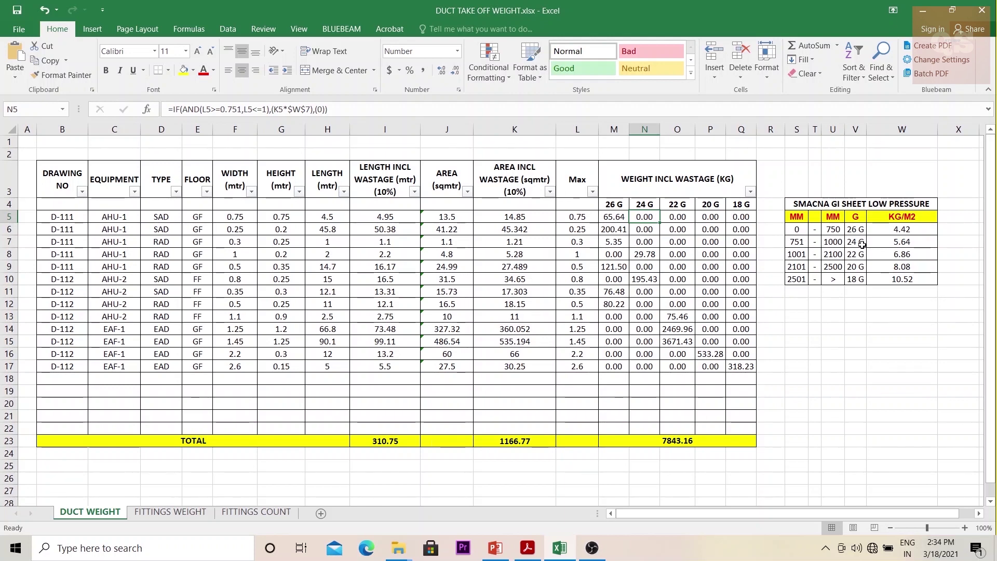
left_click(527, 548)
scroll(241, 337, "down", 10)
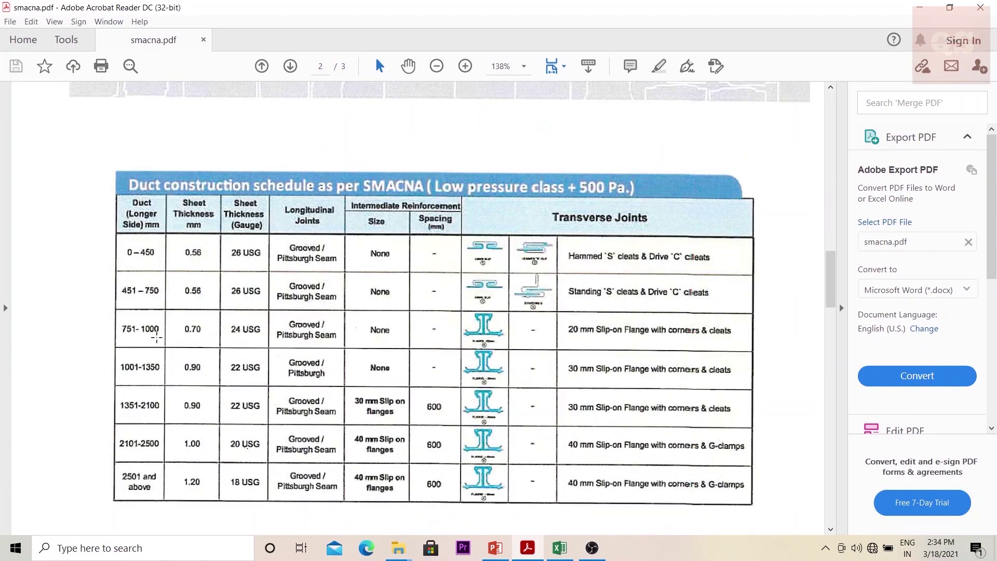
- Switch from Acrobat back to the DUCT WEIGHT sheet in Excel
left_click(560, 548)
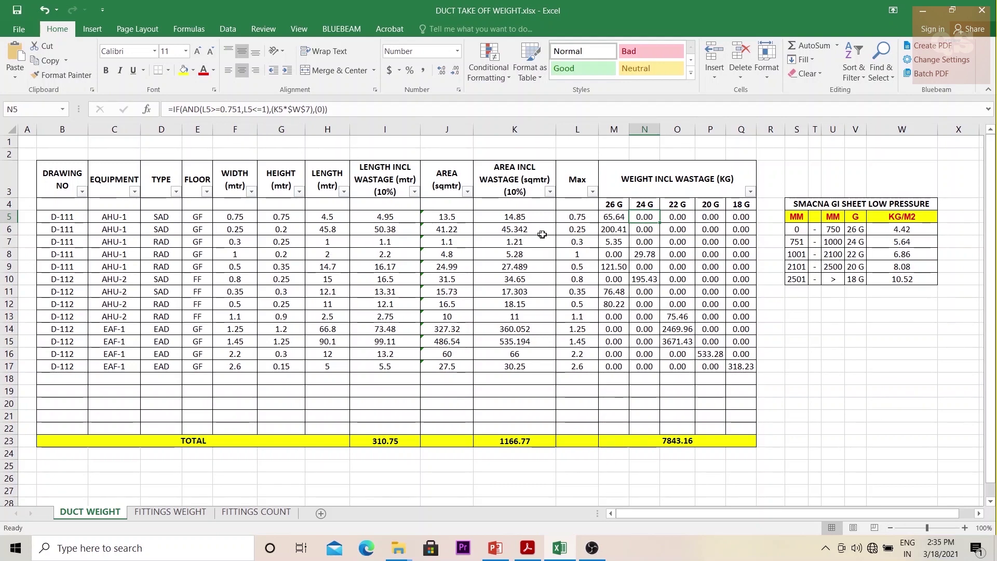
- Review the 22 G and 20 G weight formulas in O6 and P6, then open FITTINGS WEIGHT
key("Left")
key("Down")
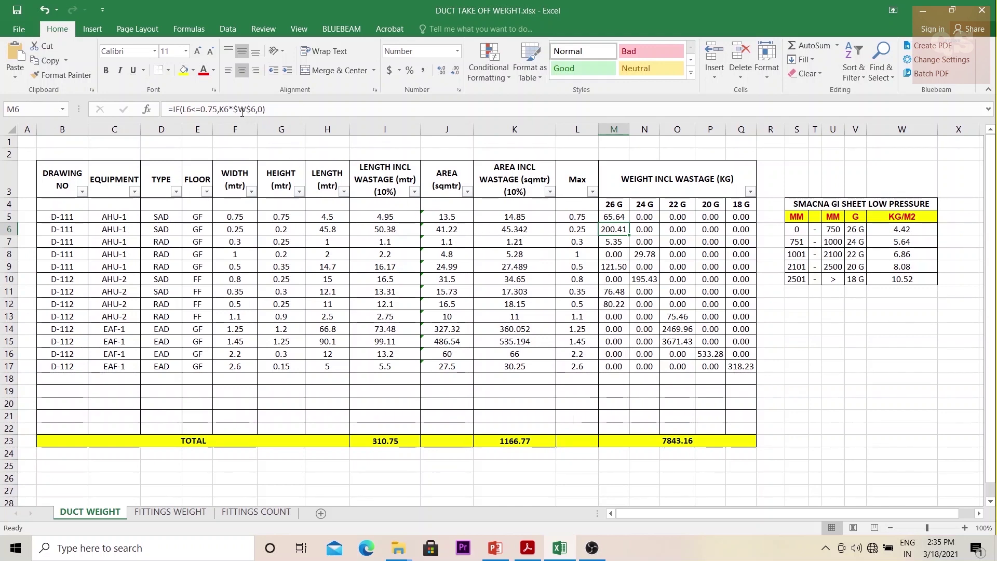
left_click(674, 229)
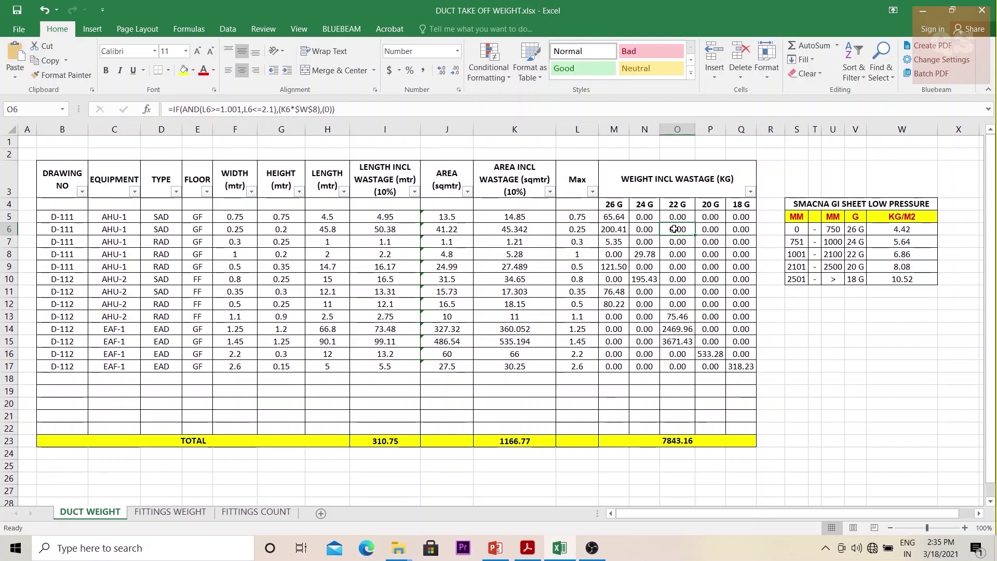
left_click(715, 231)
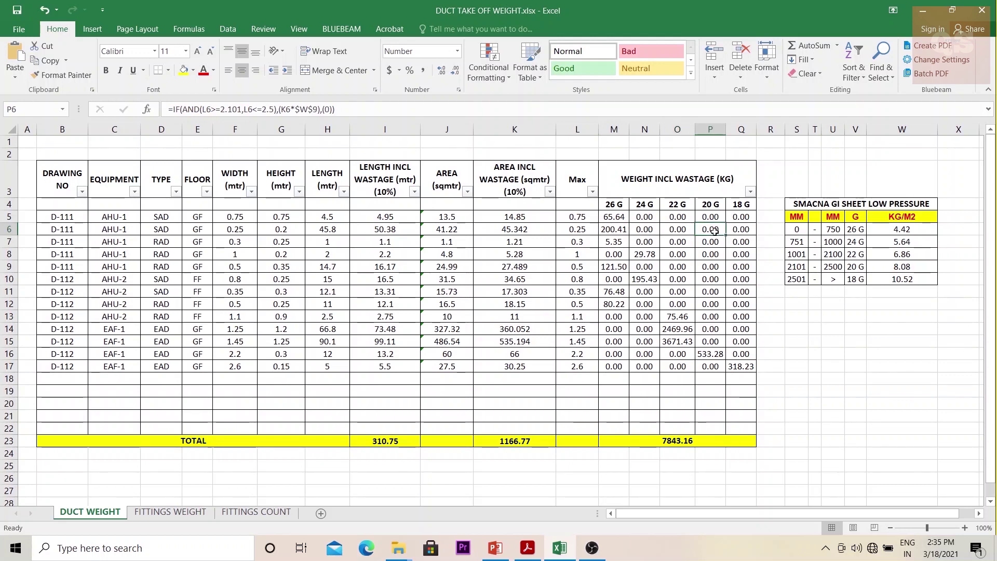
left_click(170, 512)
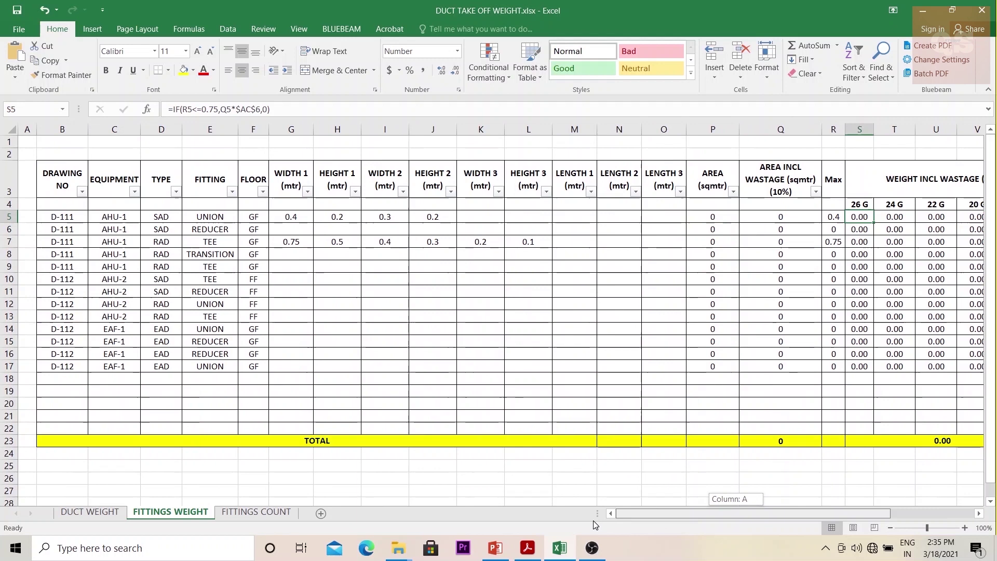
- Browse FITTINGS WEIGHT and FITTINGS COUNT, then select the 7843.16 total on DUCT WEIGHT
left_click_drag(594, 520, 653, 517)
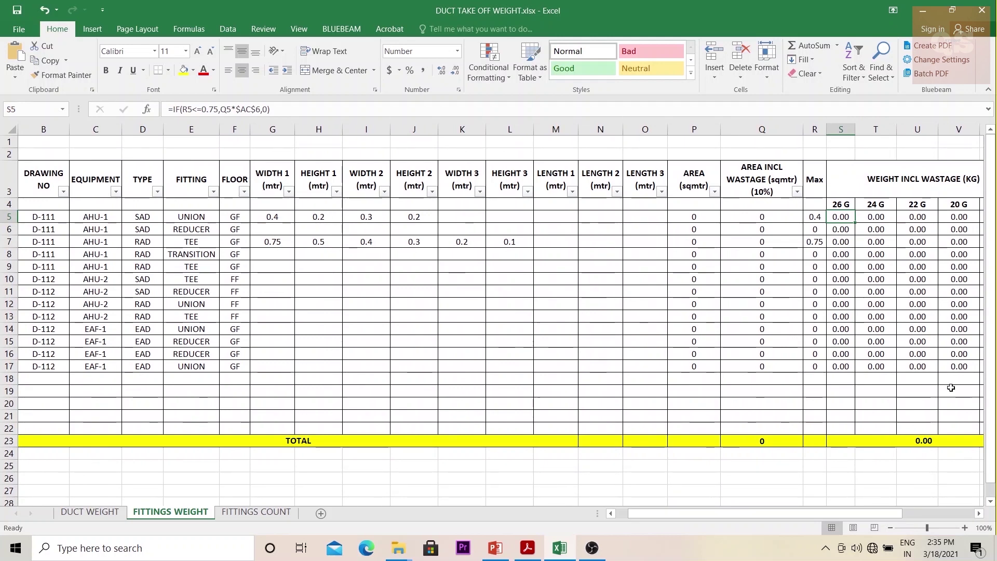
left_click_drag(766, 514, 826, 514)
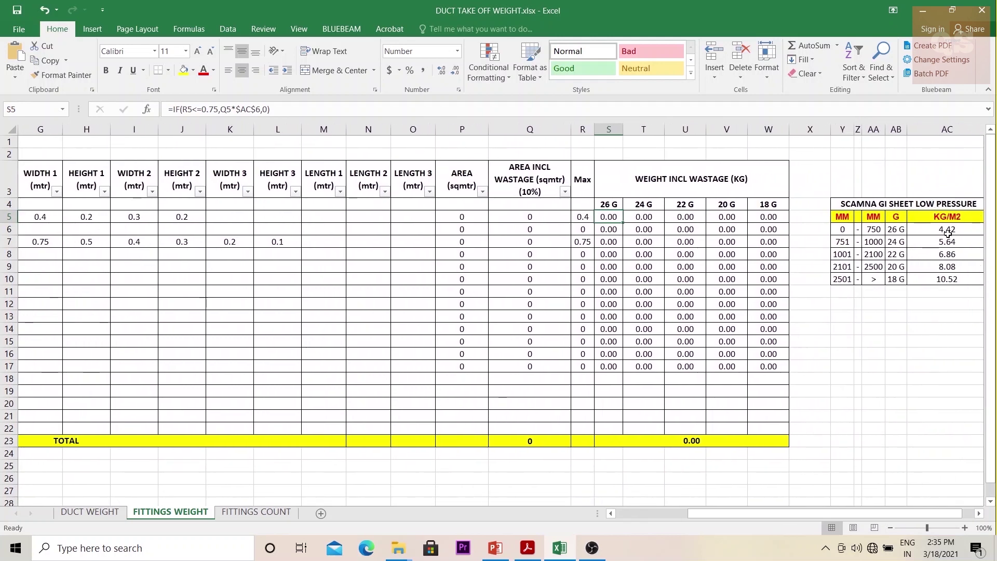
left_click(256, 512)
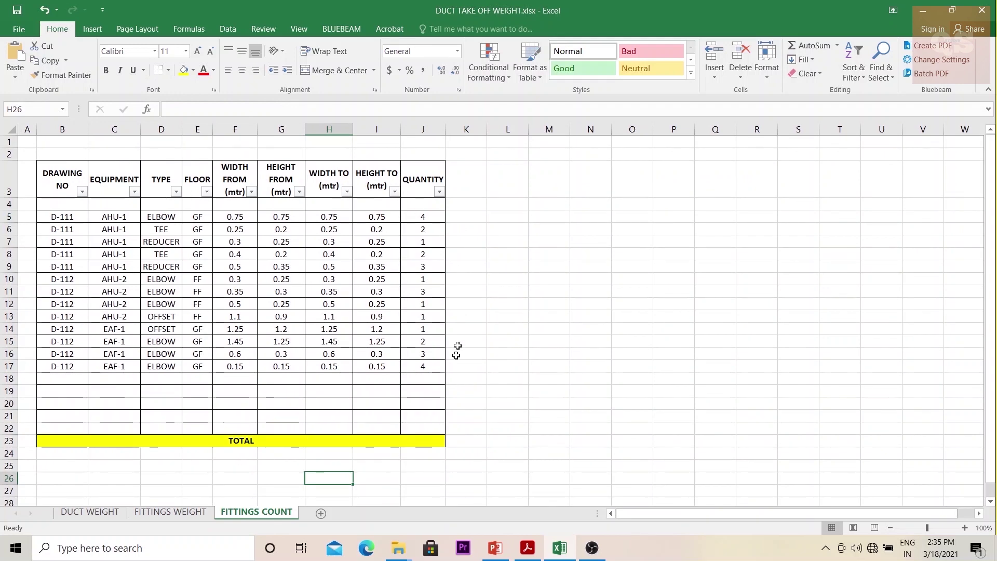
left_click(89, 512)
left_click(710, 443)
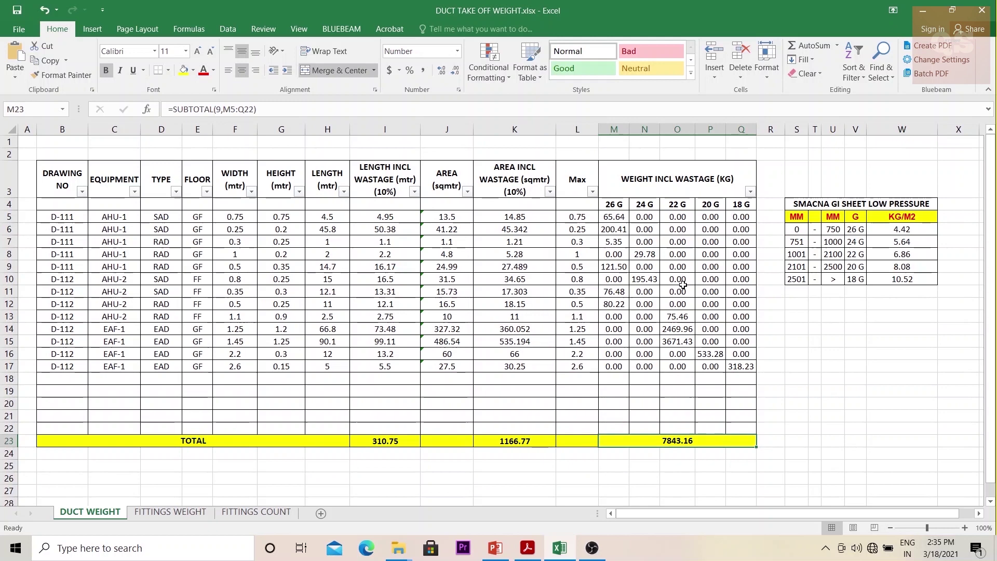